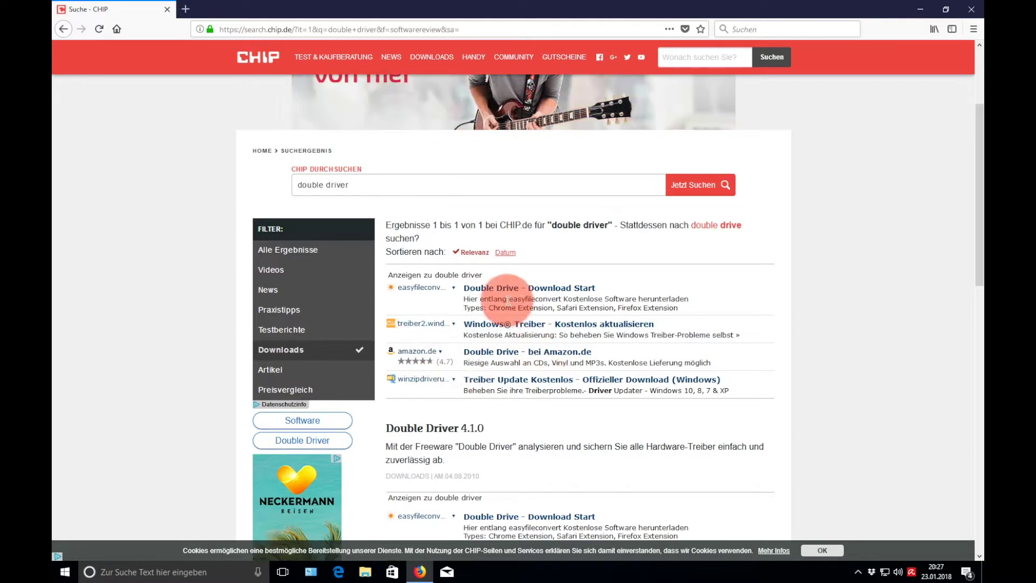
# - Open the Double Driver 4.1.0 download entry on CHIP and choose its manual installation
pyautogui.click(422, 430)
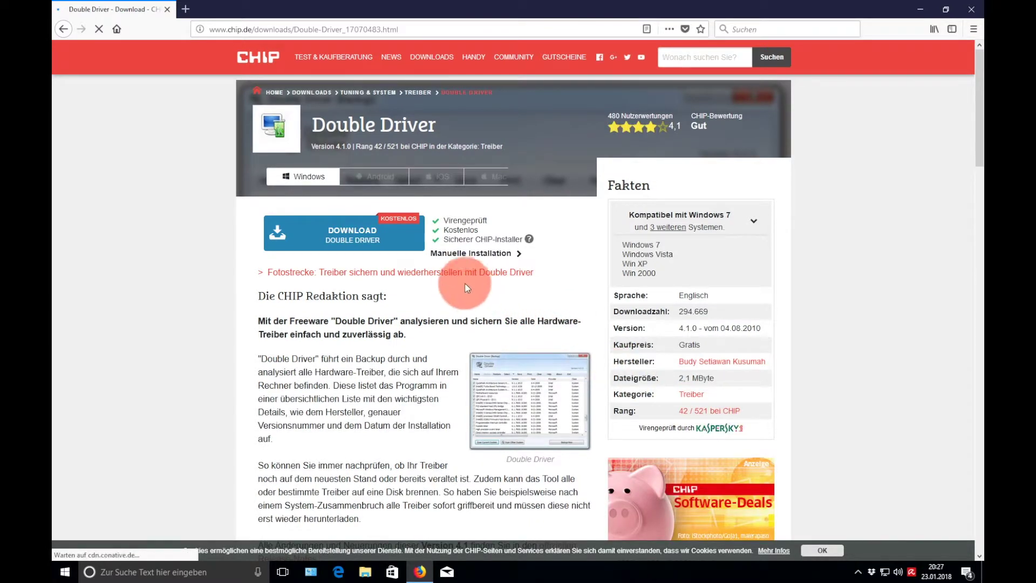
pyautogui.click(302, 249)
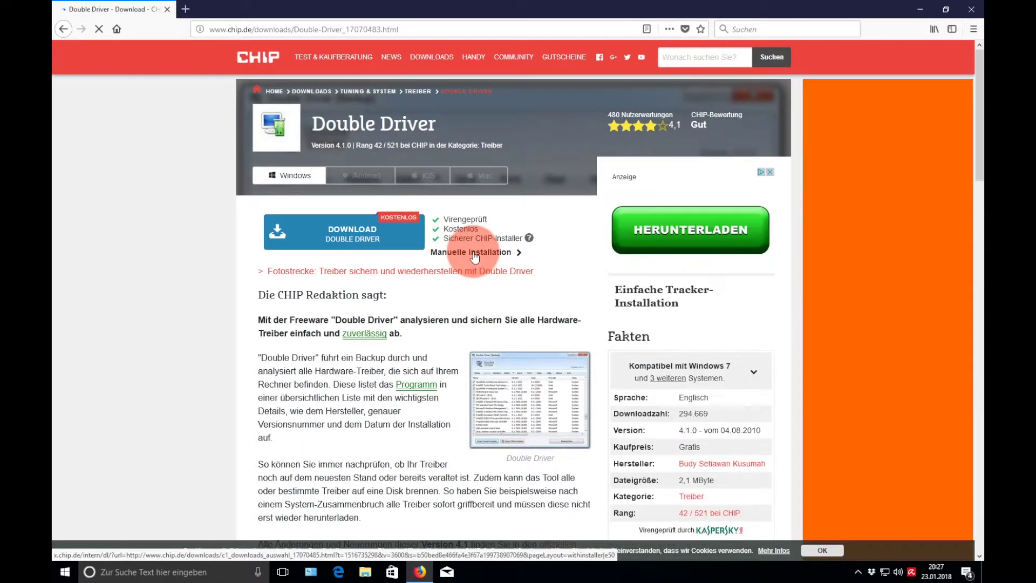
pyautogui.click(473, 254)
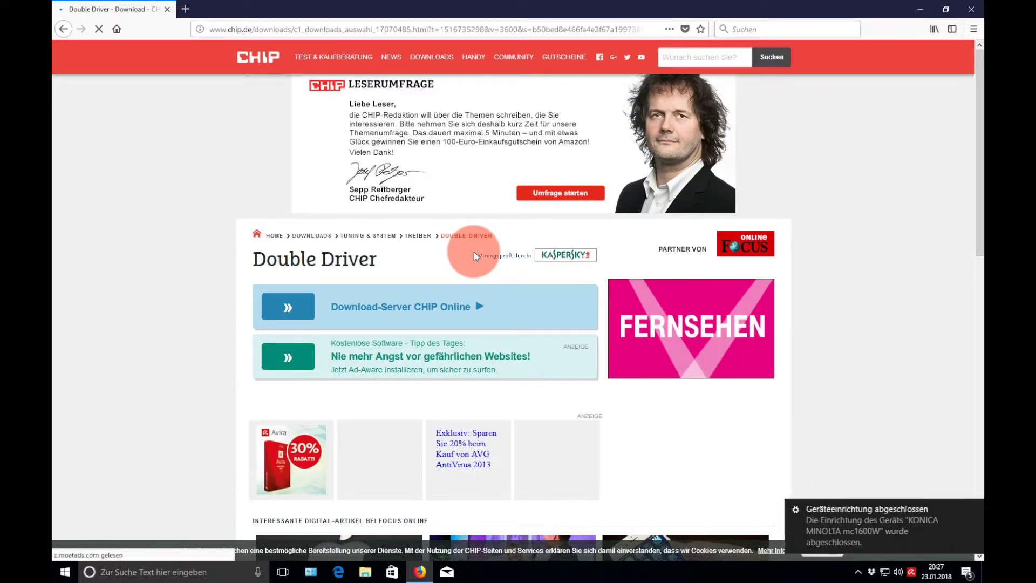
# - Download double_driver_4.1.0_portable.zip from the CHIP Online server, save it to the desktop and close the browser
pyautogui.click(296, 308)
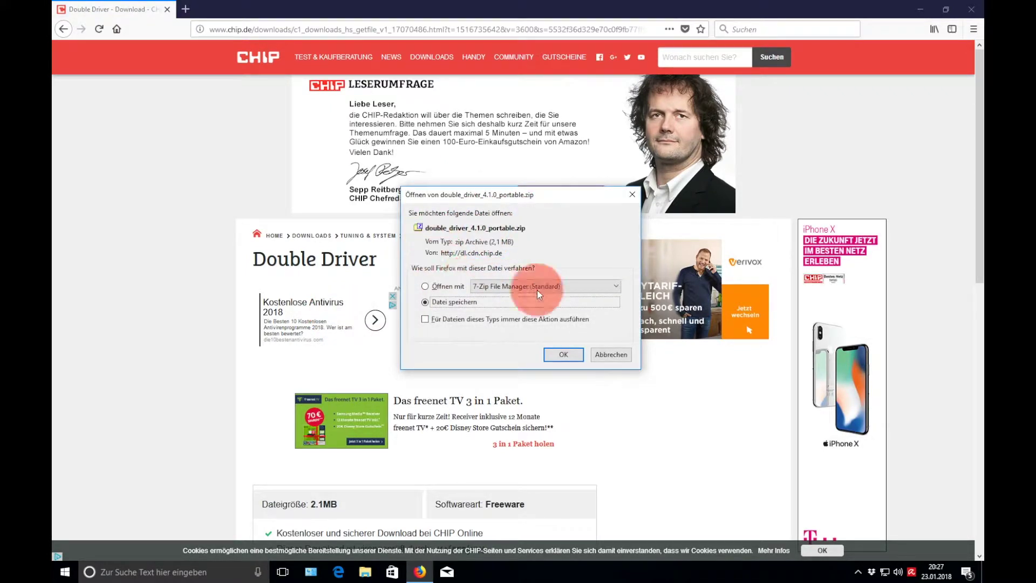
pyautogui.click(555, 354)
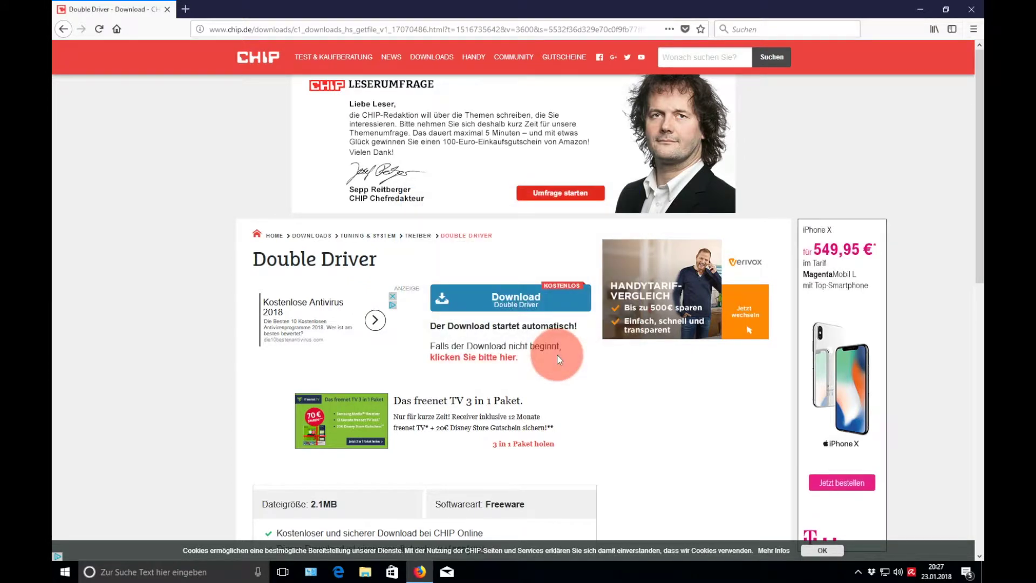
pyautogui.click(475, 273)
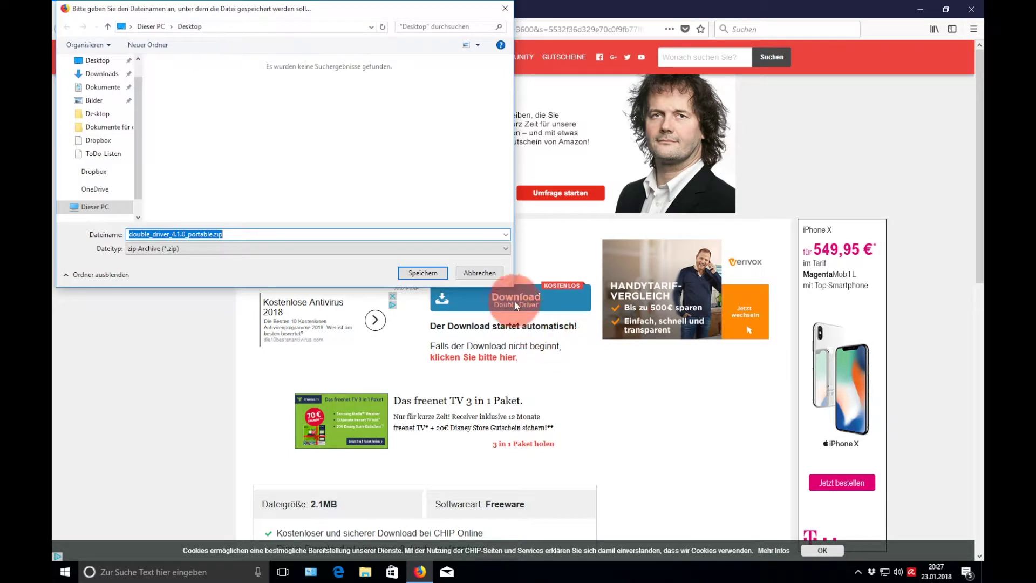
pyautogui.click(976, 13)
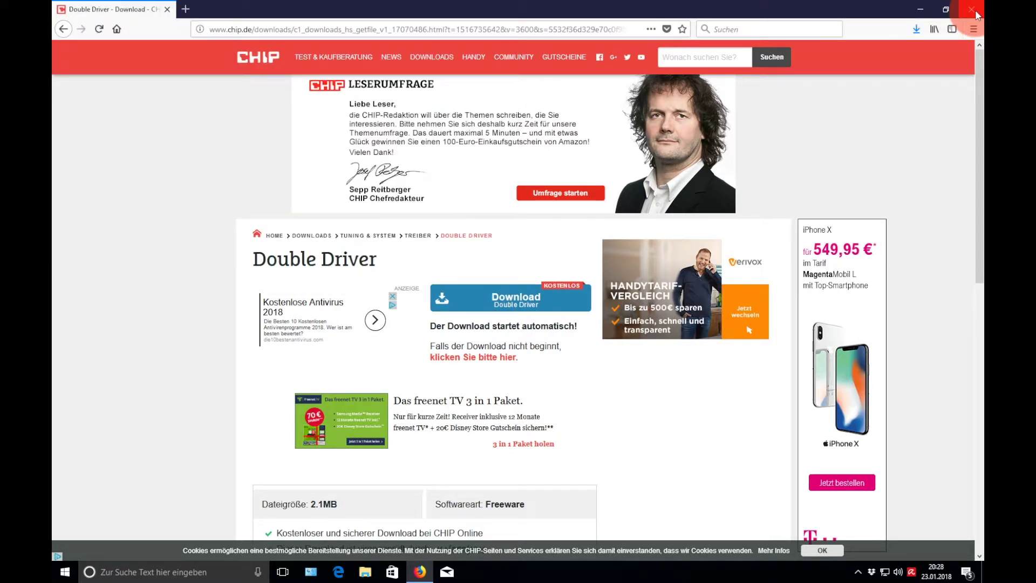
pyautogui.click(976, 13)
# - Unpack the downloaded archive with 7-Zip into the folder double_driver_4.1.0_portable and place archive and folder side by side in a free desktop area
pyautogui.moveTo(139, 20); pyautogui.dragTo(302, 247)
pyautogui.rightClick(285, 251)
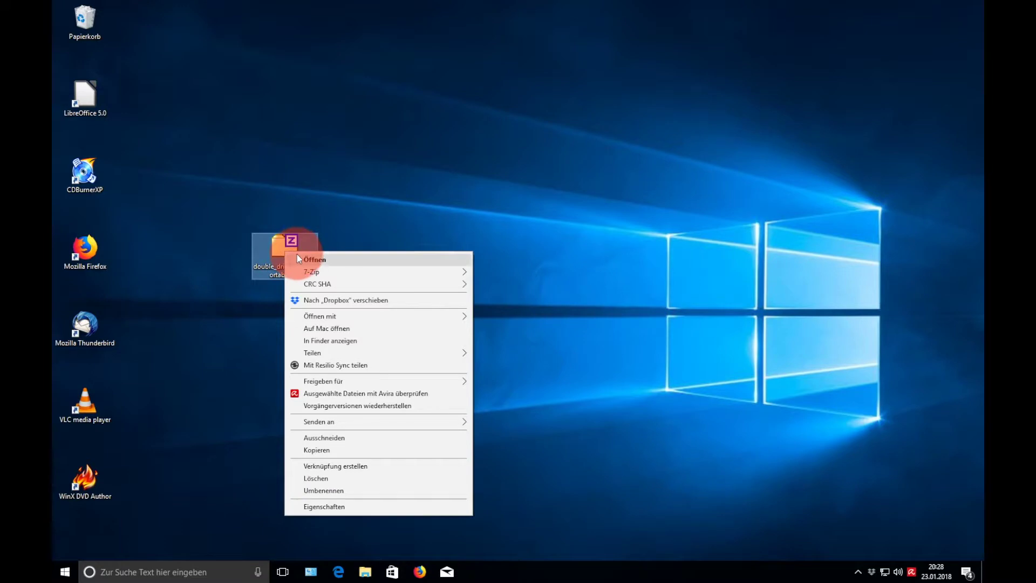
pyautogui.moveTo(381, 270)
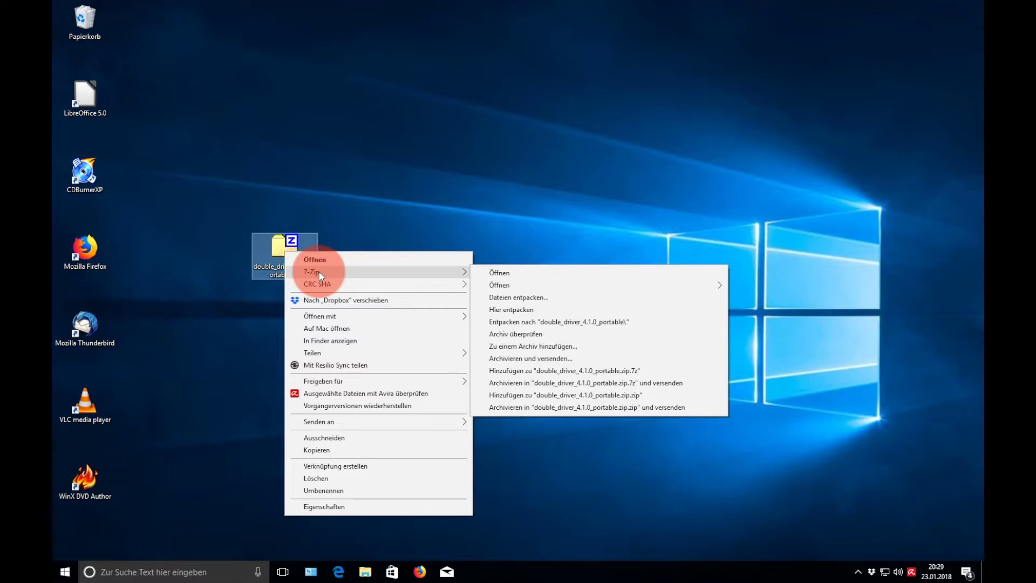
pyautogui.click(501, 321)
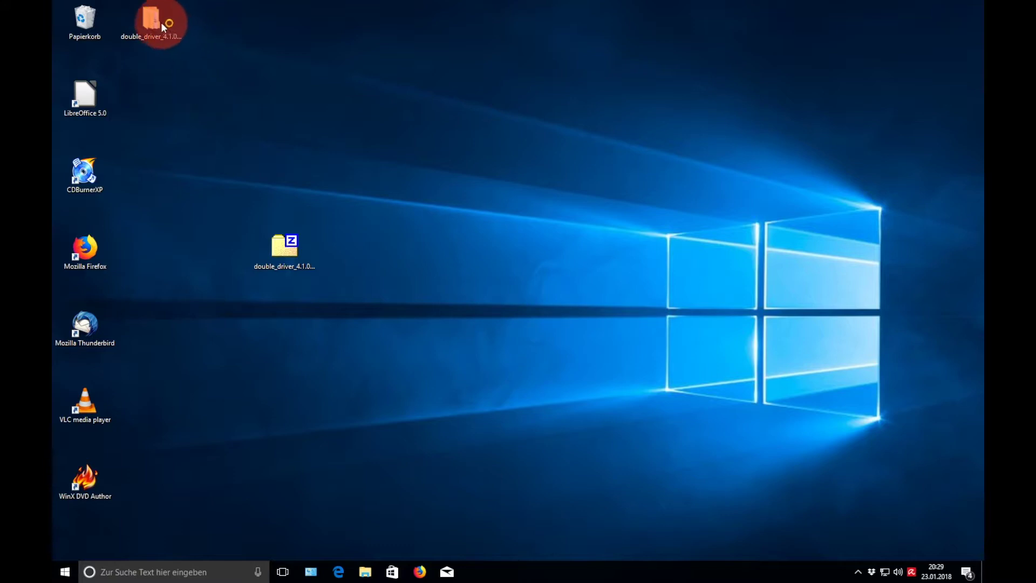
pyautogui.moveTo(376, 241); pyautogui.dragTo(376, 244)
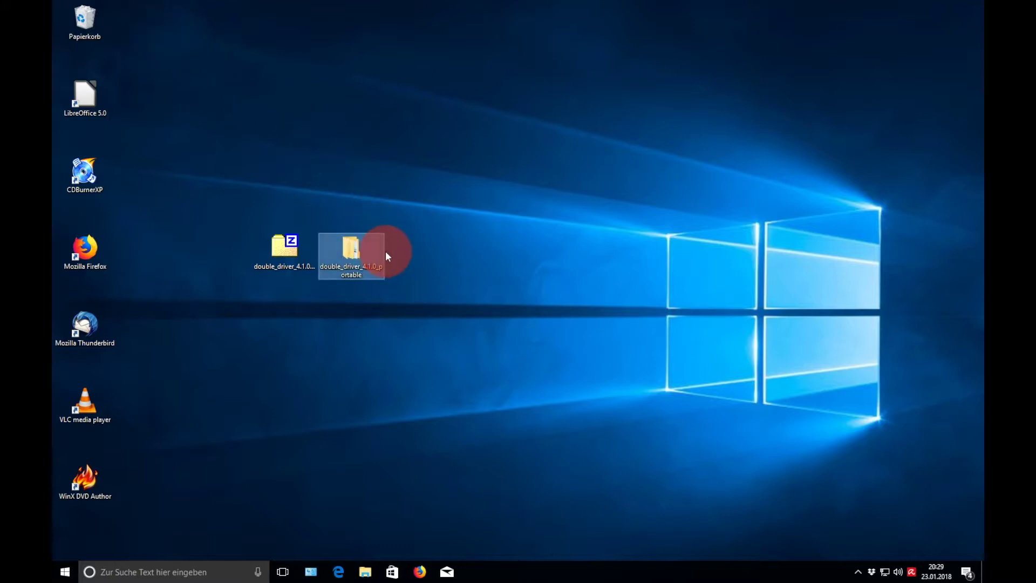
# - Launch dd.exe from the Double Driver folder inside the unpacked double_driver_4.1.0_portable folder
pyautogui.doubleClick(352, 250)
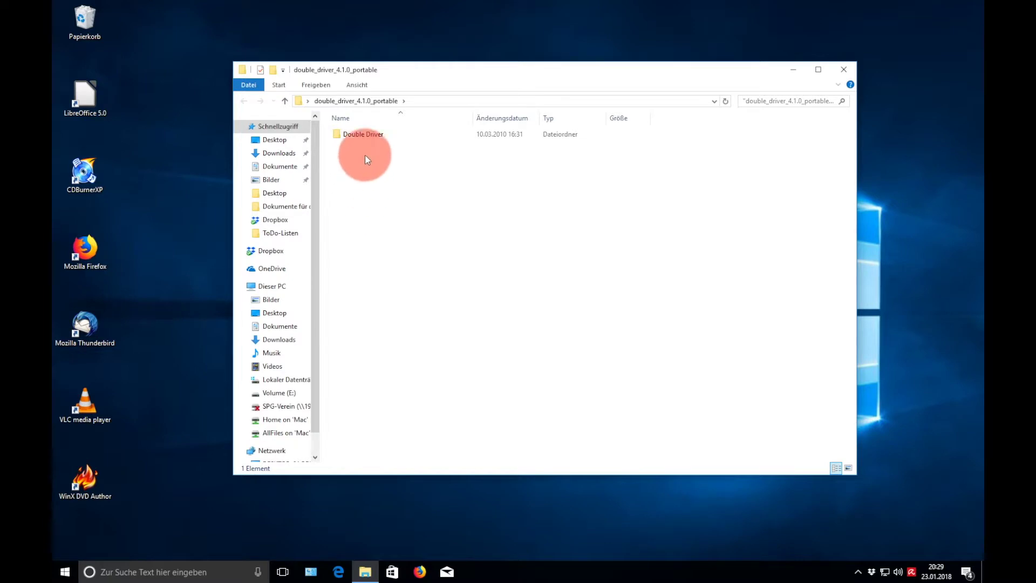
pyautogui.doubleClick(362, 135)
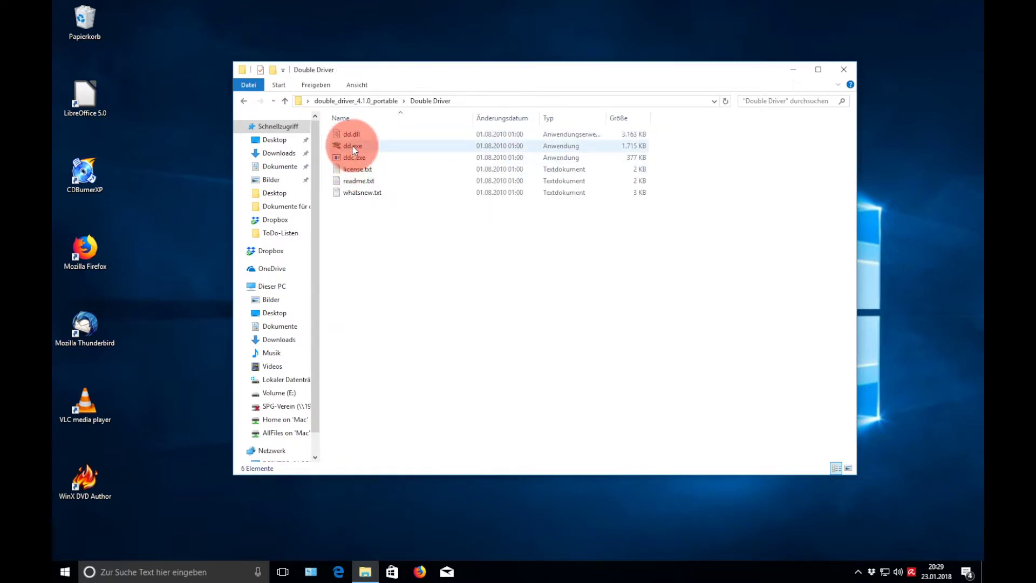
pyautogui.doubleClick(351, 145)
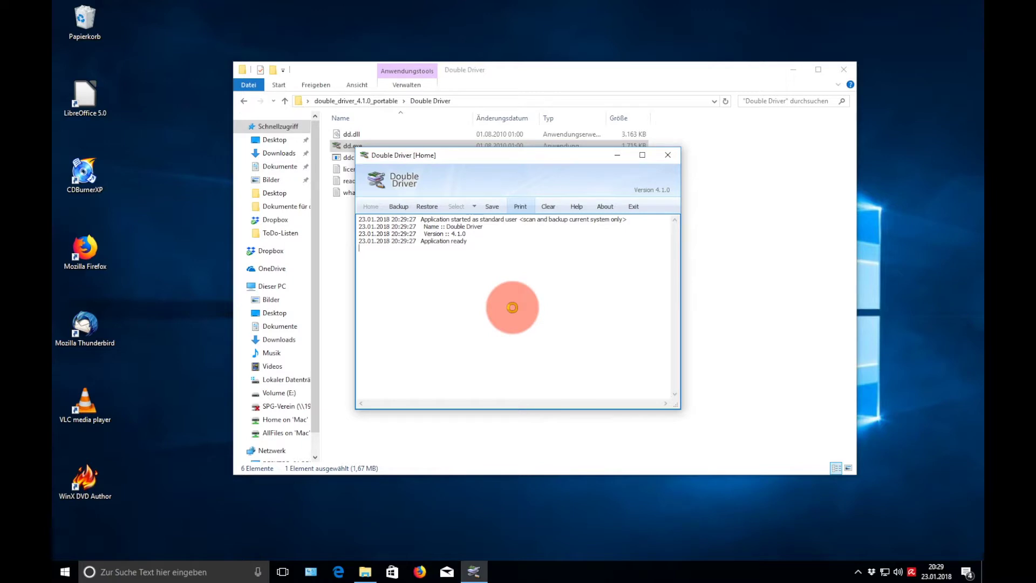
# - Scan the current system for installed drivers in the Backup view and look through the driver list
pyautogui.click(399, 207)
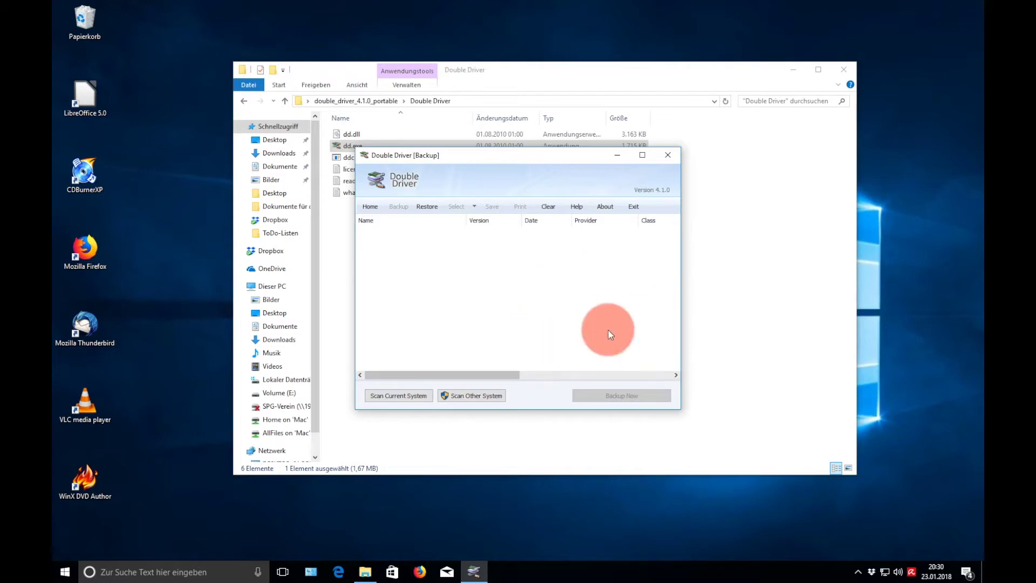
pyautogui.click(404, 396)
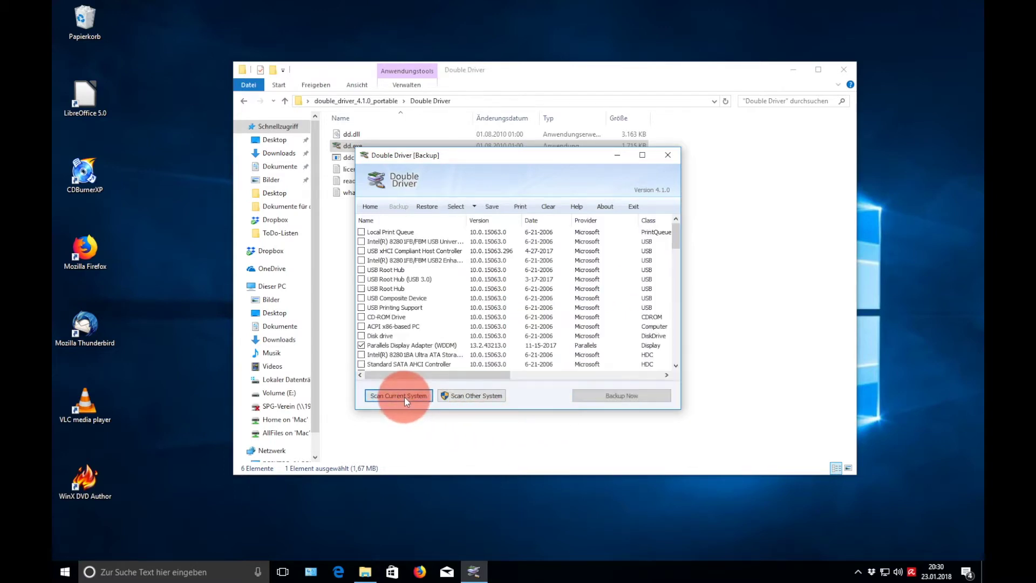
pyautogui.scroll(-7, 475, 361)
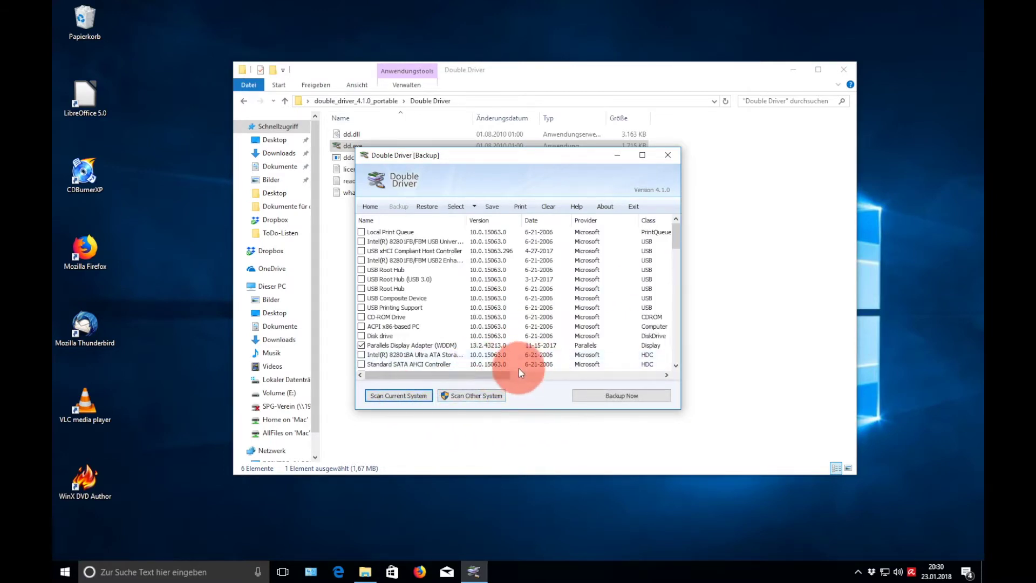
pyautogui.scroll(-12, 461, 326)
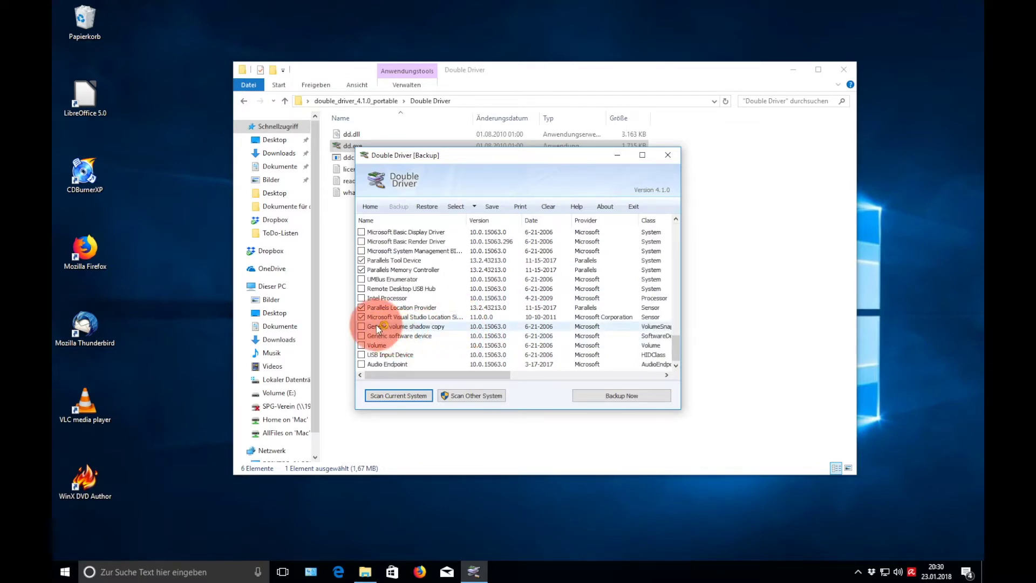
pyautogui.scroll(15, 377, 325)
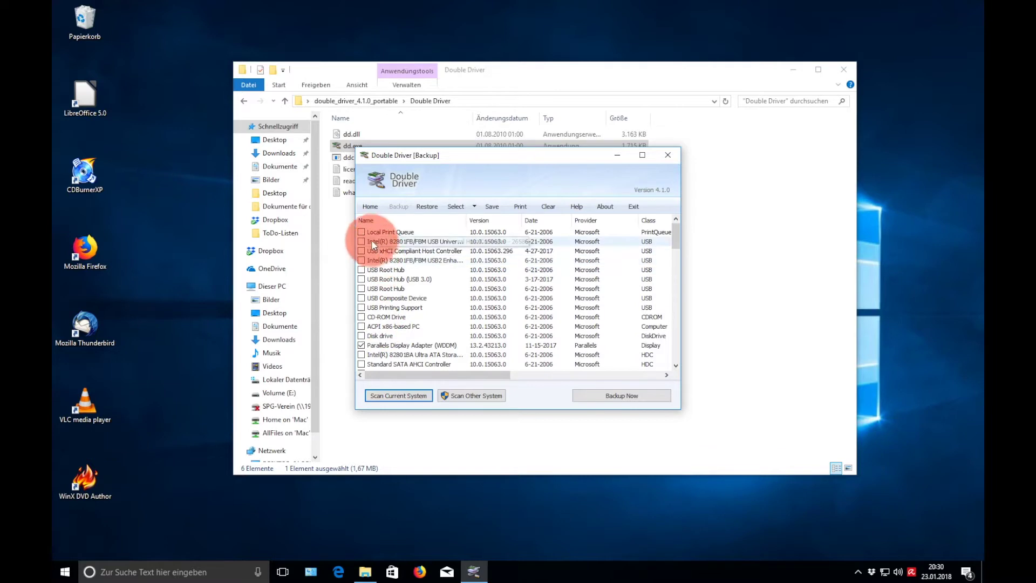
# - Mark every remaining driver in the list for backup, from Local Print Queue through Audio Endpoint
pyautogui.click(361, 232)
pyautogui.click(359, 252)
pyautogui.click(359, 260)
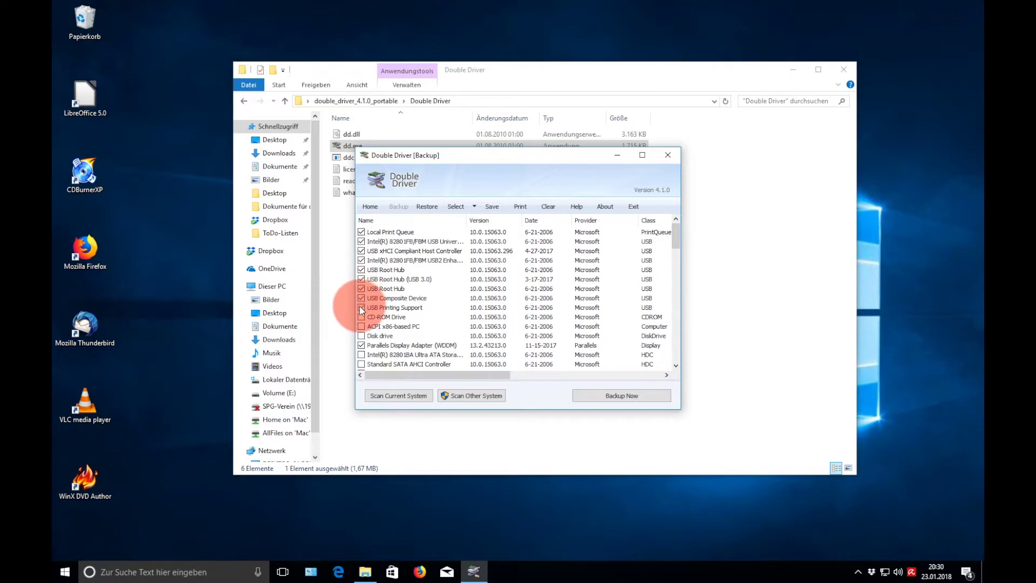
pyautogui.click(361, 335)
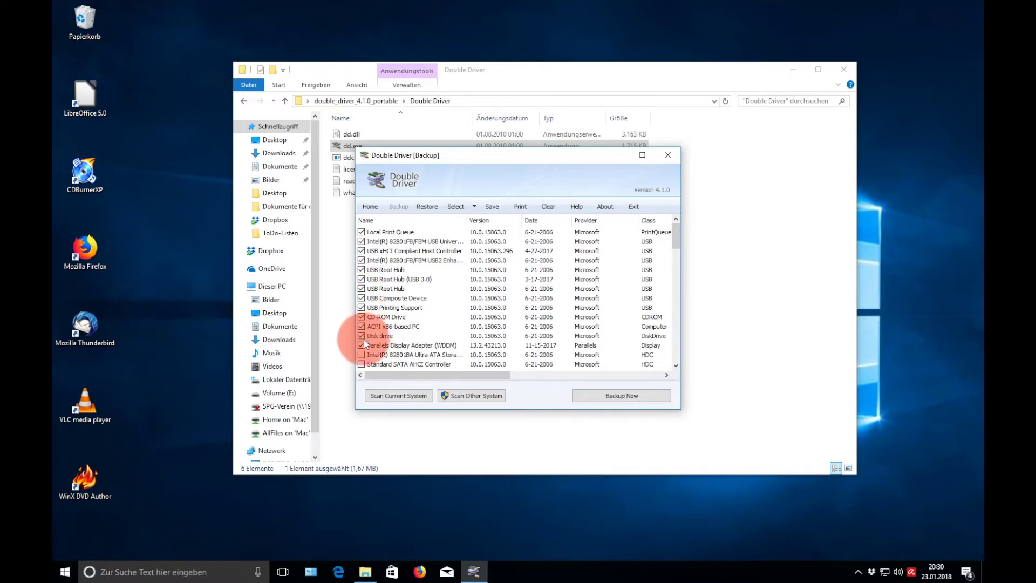
pyautogui.click(361, 354)
pyautogui.click(361, 364)
pyautogui.scroll(-20, 367, 355)
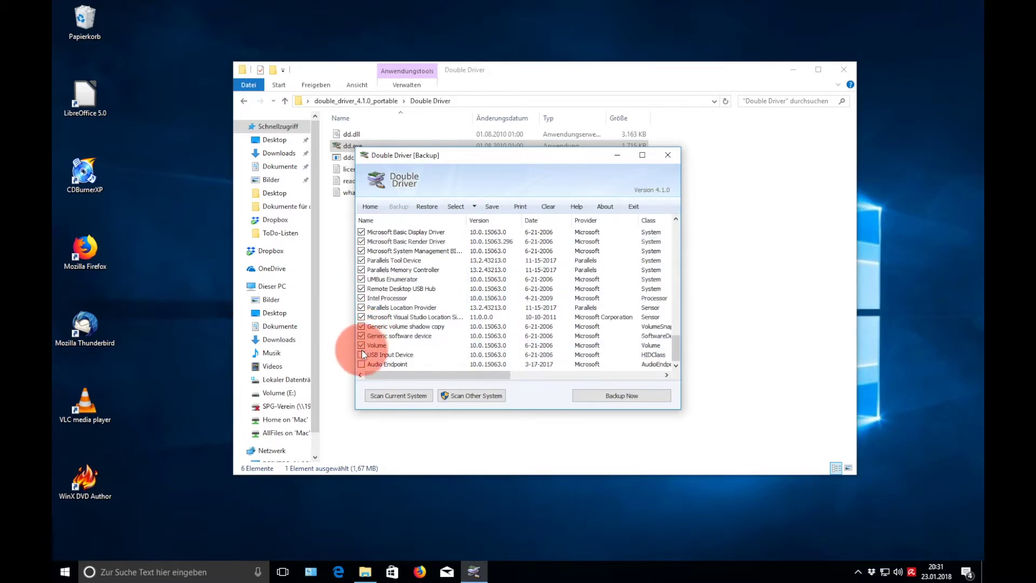
pyautogui.click(361, 362)
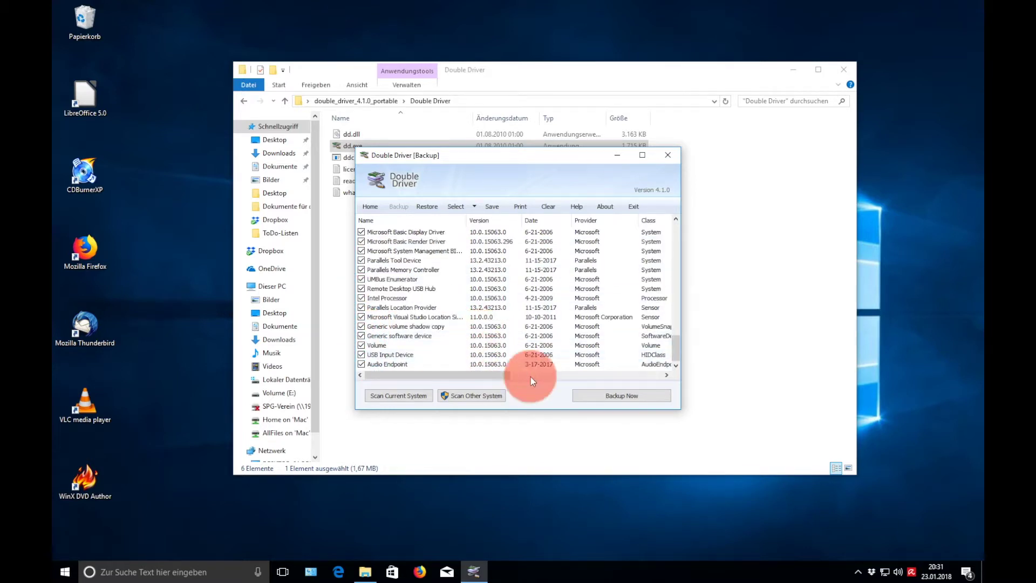
# - Back up the marked drivers as a structured folder into a new desktop folder named Treiber
pyautogui.click(605, 397)
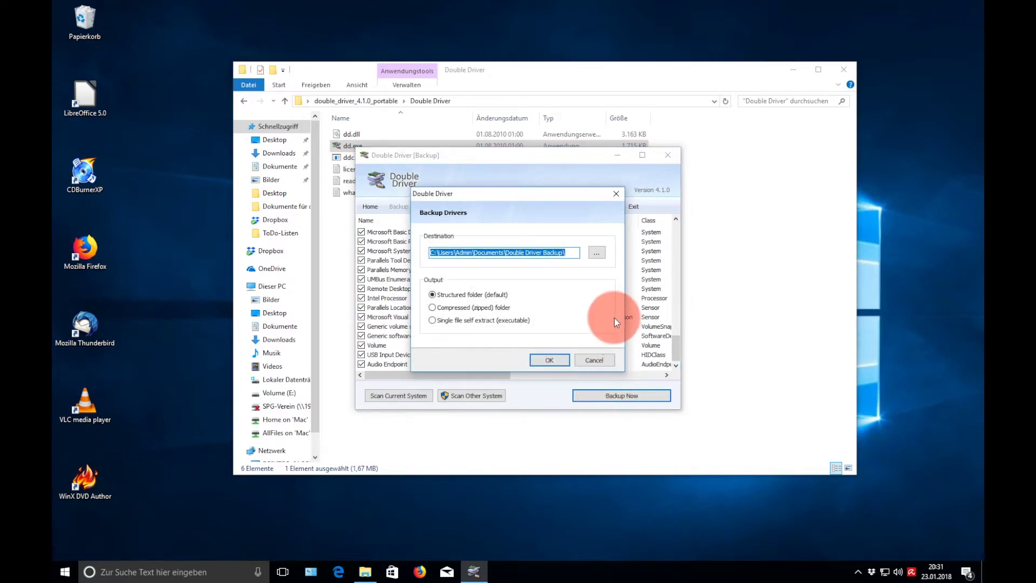
pyautogui.click(596, 252)
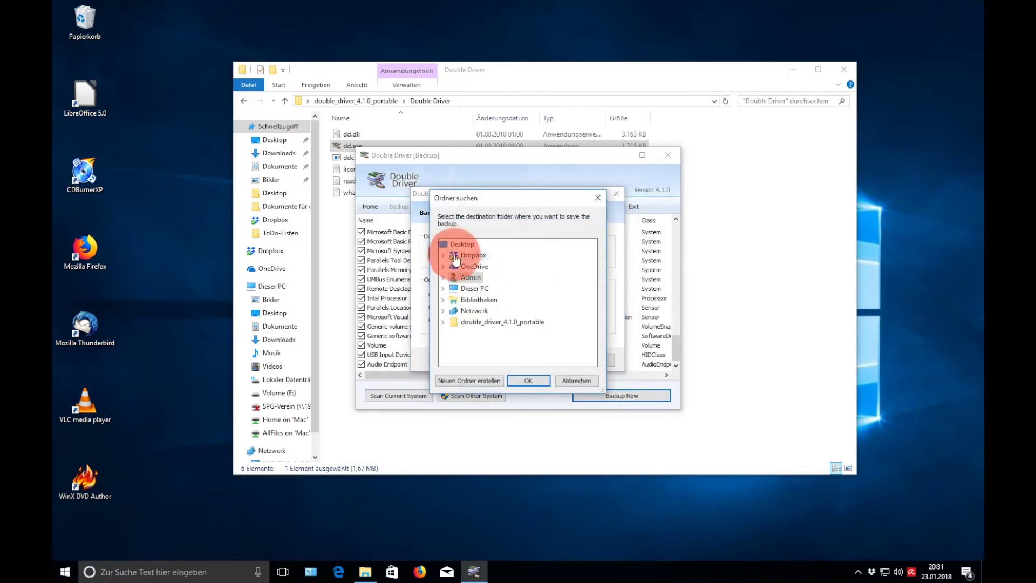
pyautogui.click(465, 379)
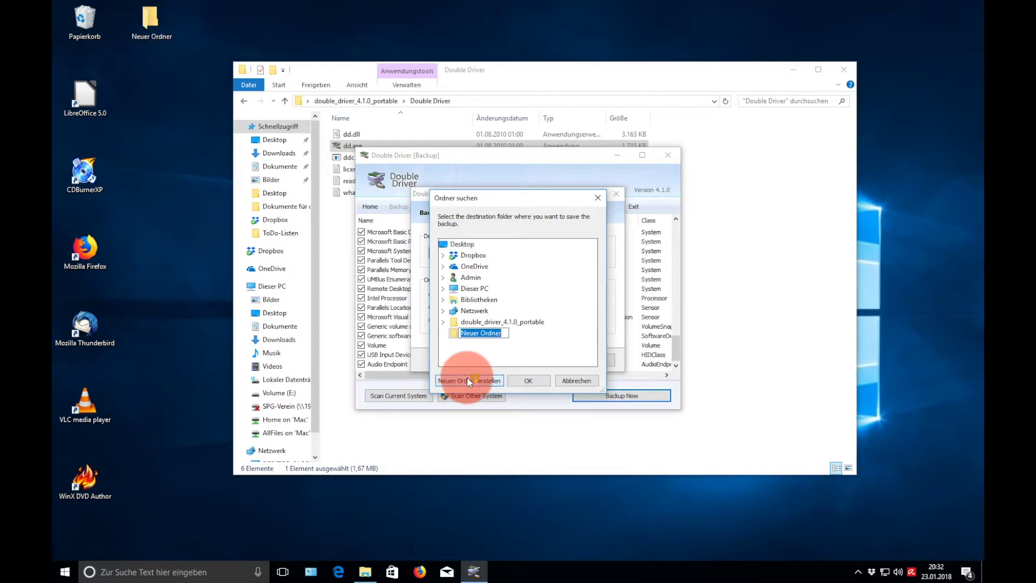
pyautogui.write('Treiber')
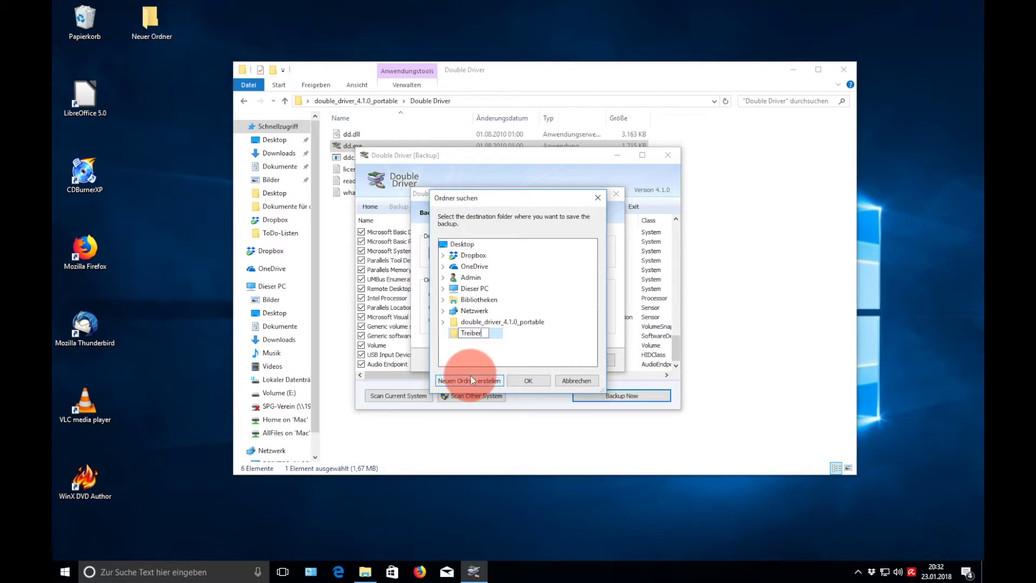
pyautogui.press('Return')
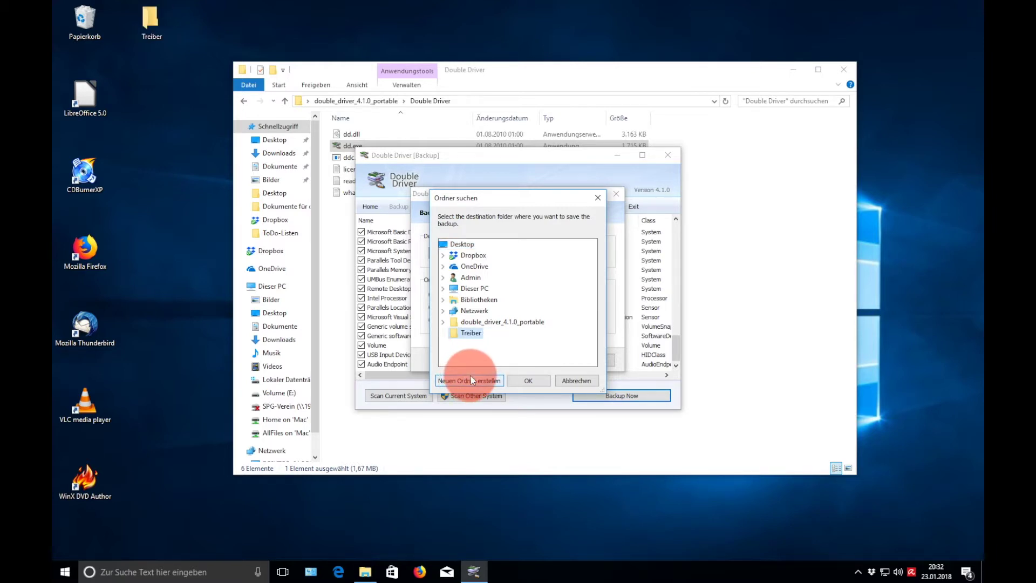
pyautogui.click(527, 381)
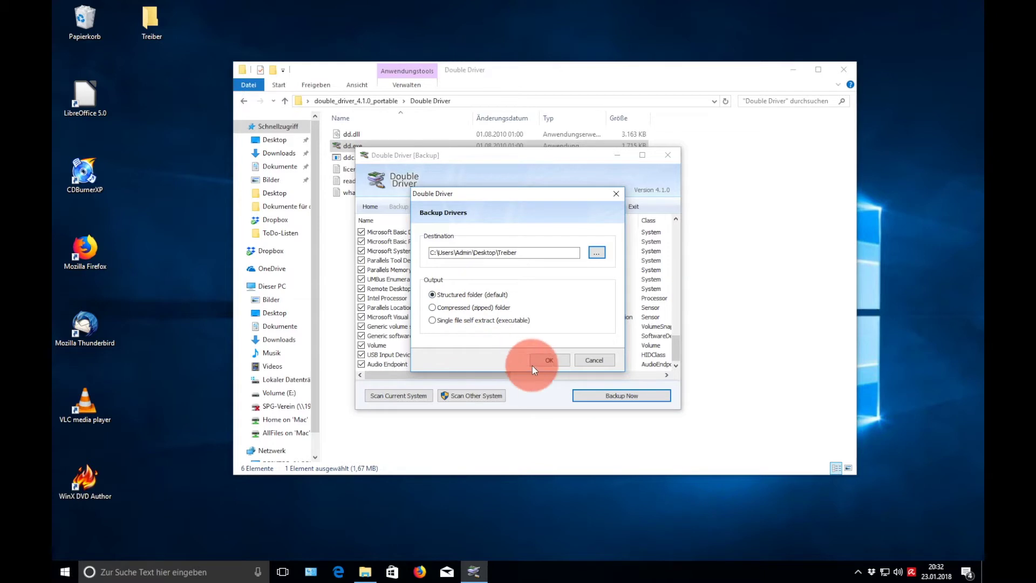
pyautogui.click(555, 360)
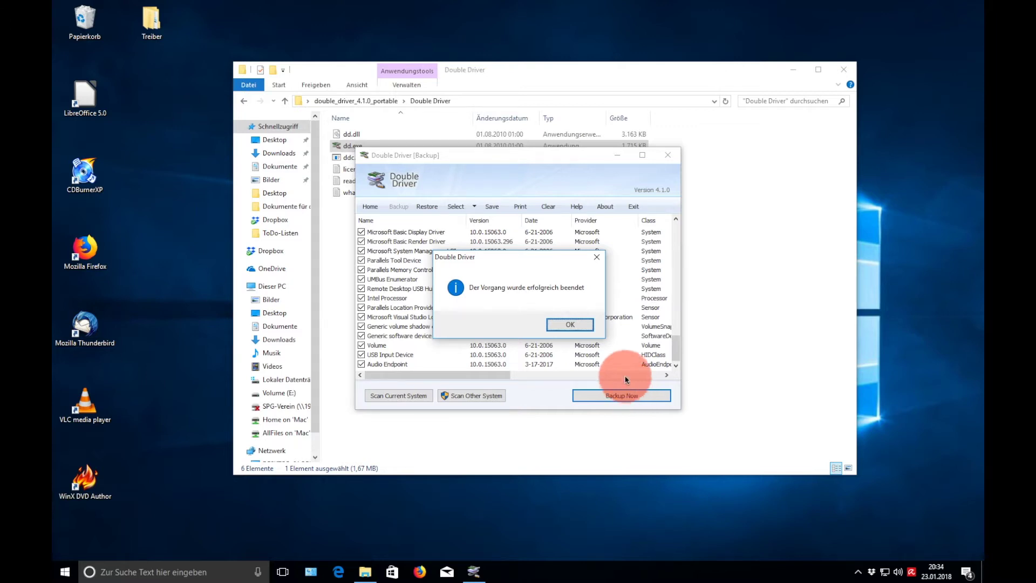
pyautogui.click(580, 324)
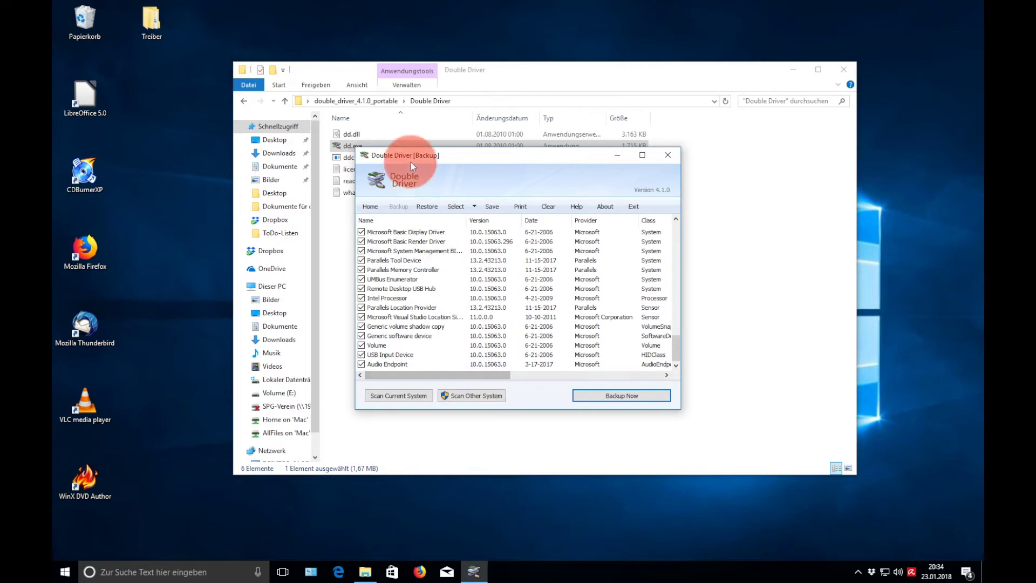
# - Open the backup inside the Treiber folder and inspect its driver category folders, including Display
pyautogui.doubleClick(156, 35)
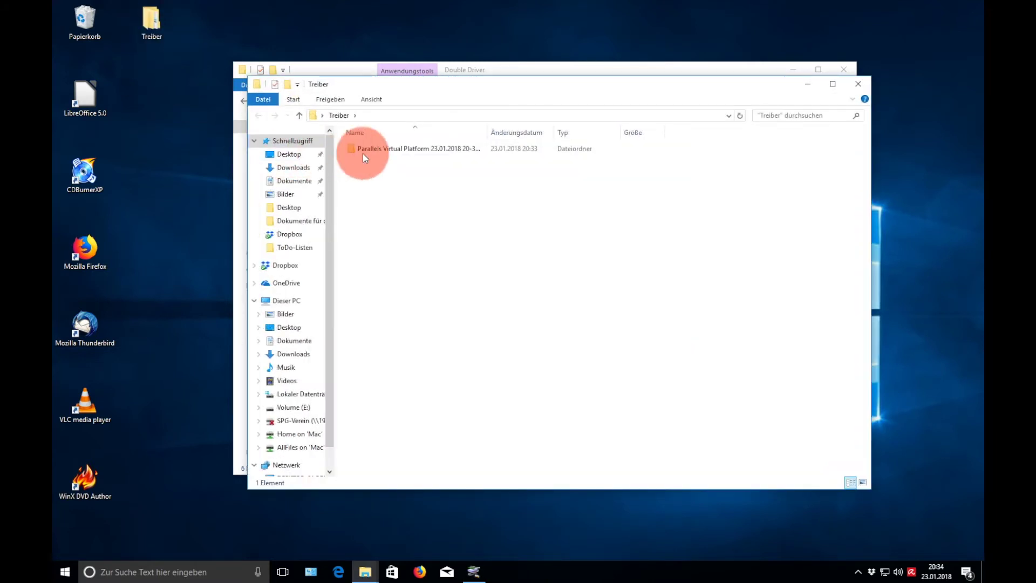
pyautogui.doubleClick(386, 149)
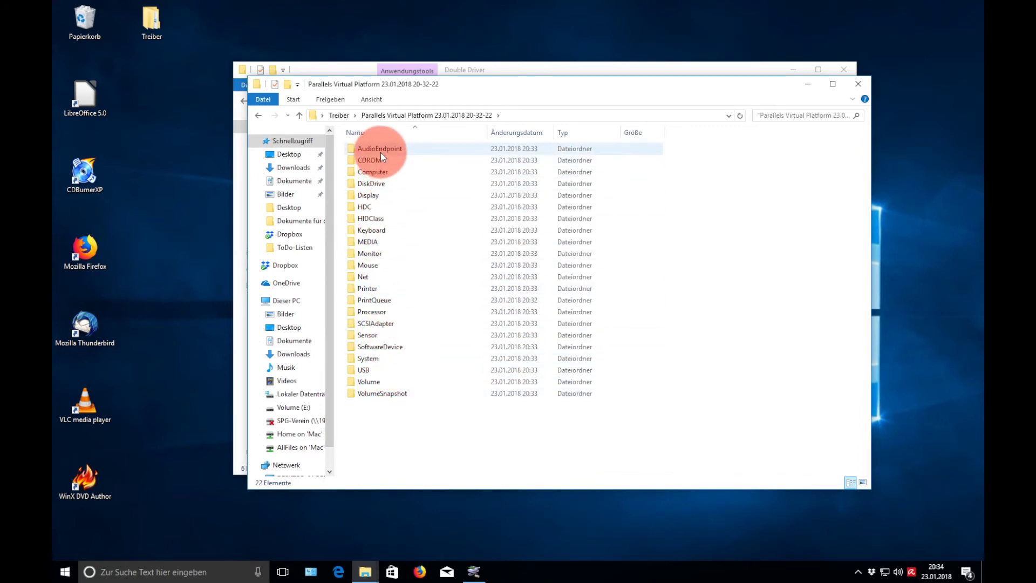
pyautogui.click(371, 195)
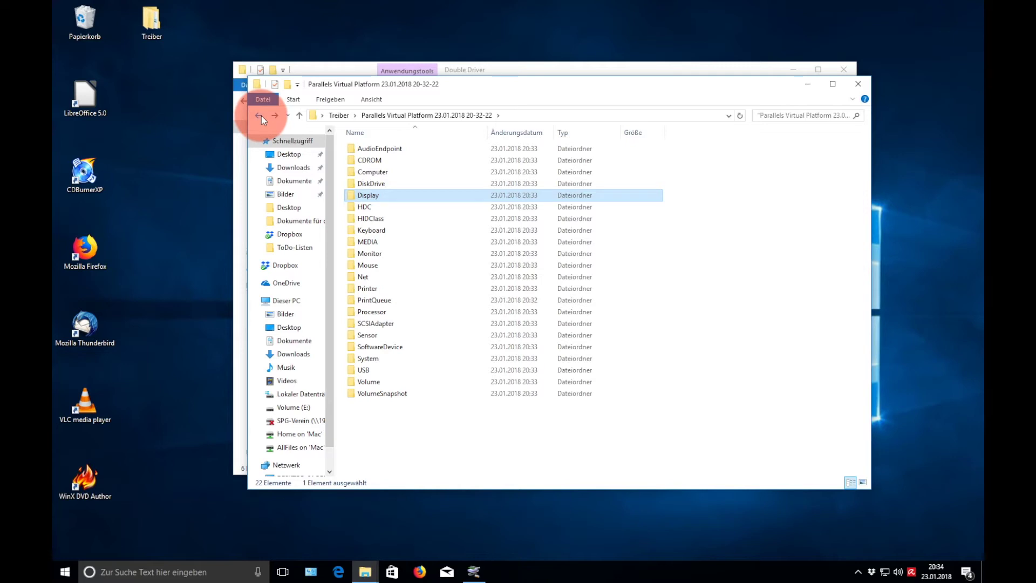